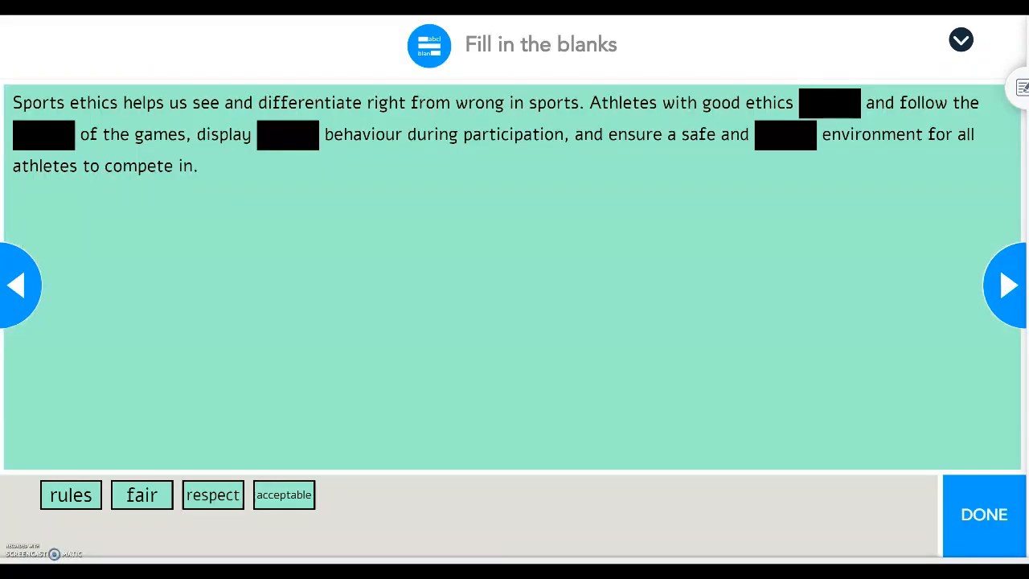
Step: Fill the blank before "behaviour" in the sports ethics passage with the word "acceptable"
left_click_drag(281, 499, 351, 248)
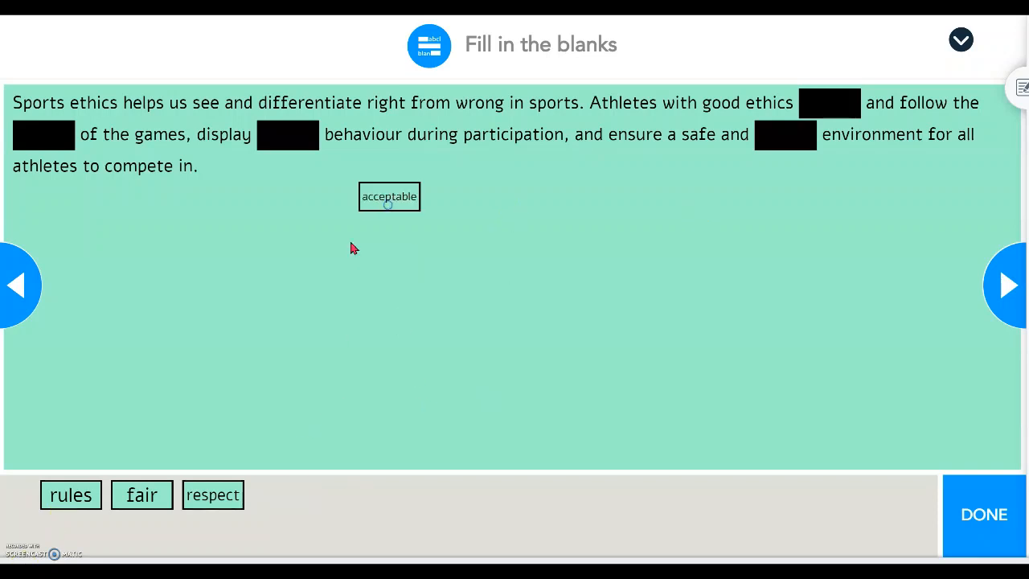
left_click_drag(389, 196, 288, 135)
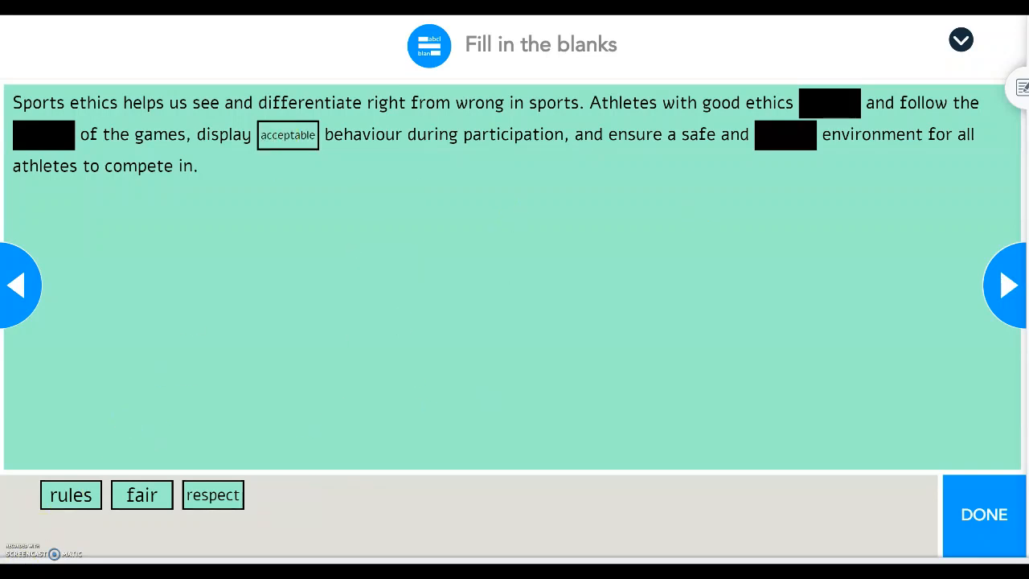
Step: Pair the Beta Blockers card with the card listing drowsiness, headache and dizziness as common side effects
left_click(675, 427)
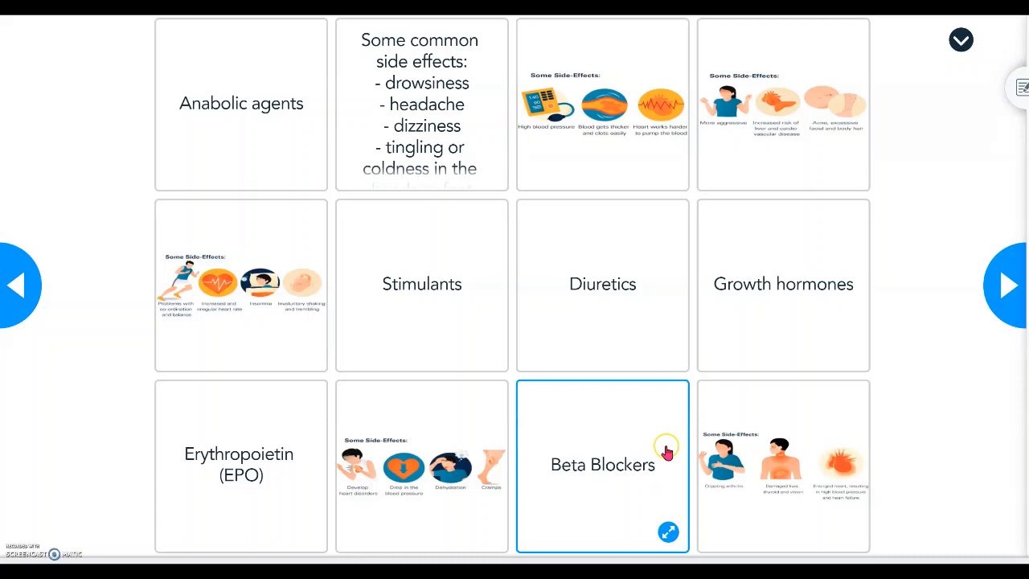
left_click(381, 124)
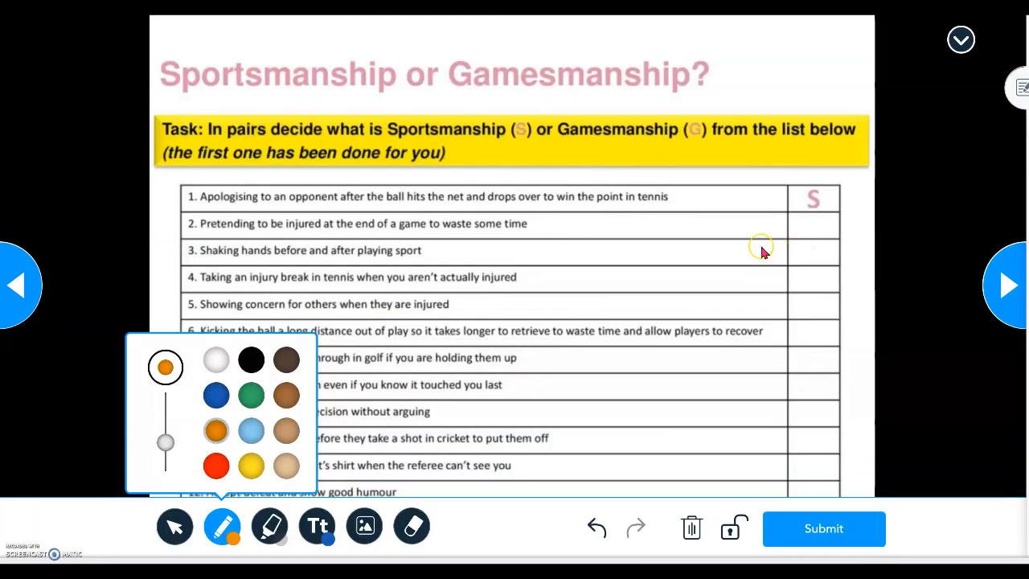
Step: Draw a freehand orange zigzag beside statements 2 to 5 of the sportsmanship table and add the text "Answer"
left_click_drag(749, 231, 712, 248)
left_click_drag(777, 260, 764, 306)
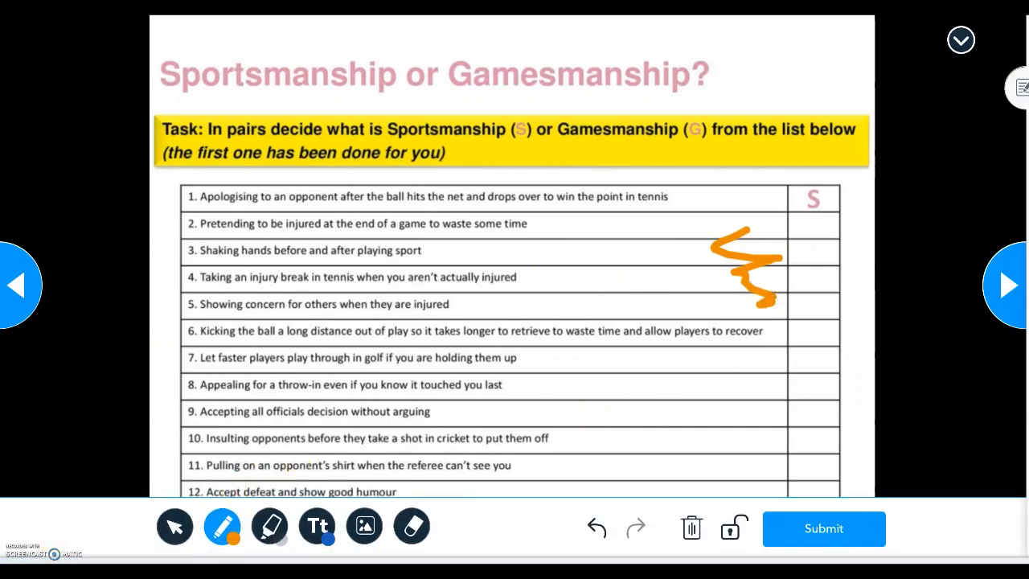
left_click(317, 527)
left_click(707, 406)
type("Answer")
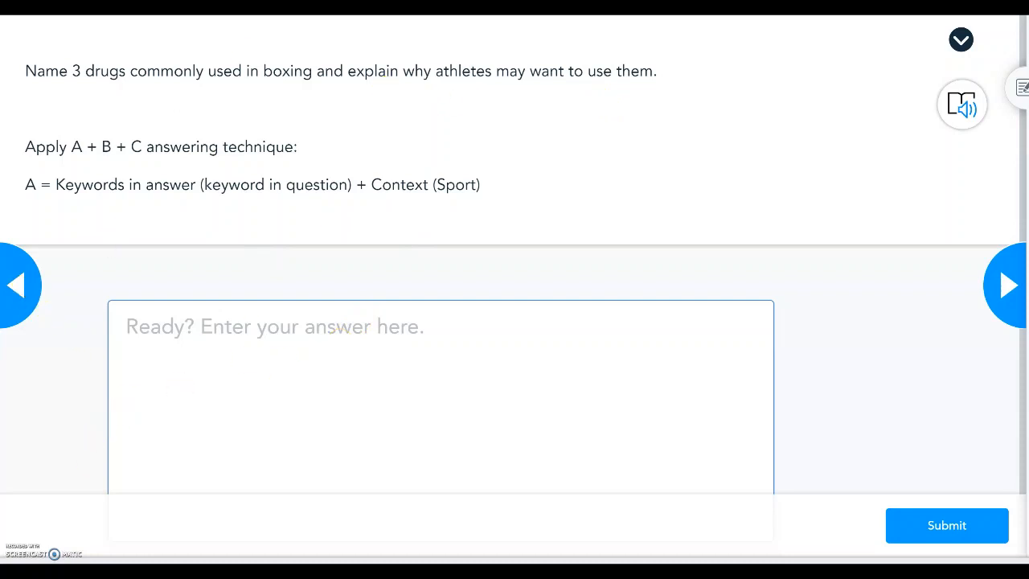
Step: Enter "This is fun!" as the answer to the question about three drugs used in boxing
type("This is fun!")
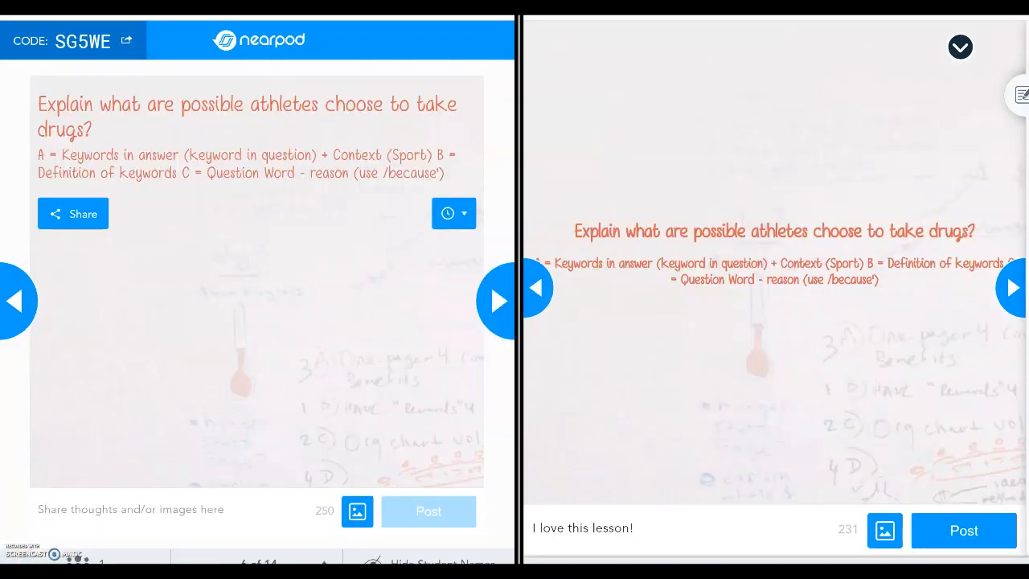
Step: Post "I love this lesson!" on the student's collaborate board about why athletes take drugs
left_click(1002, 531)
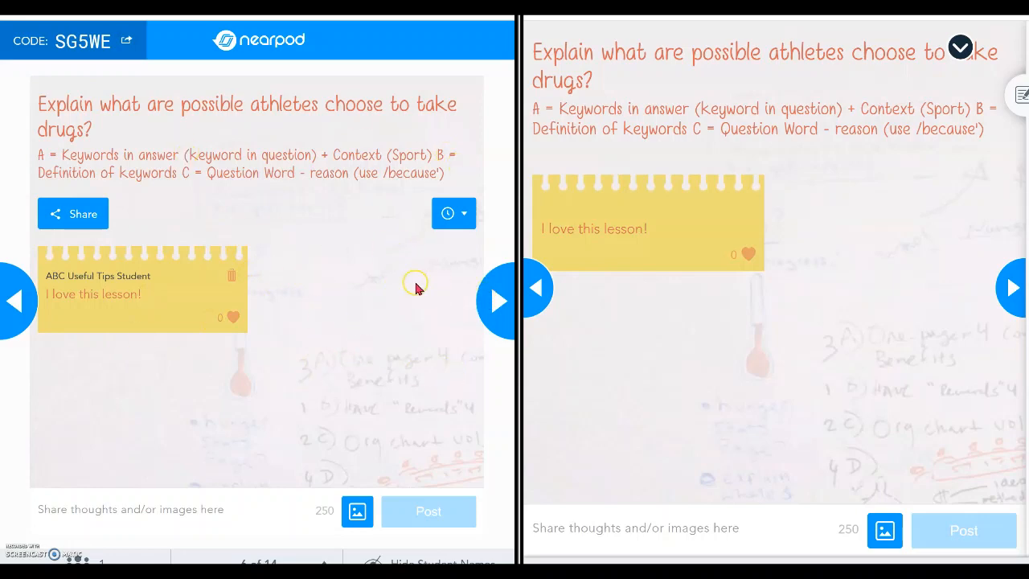
key("Right")
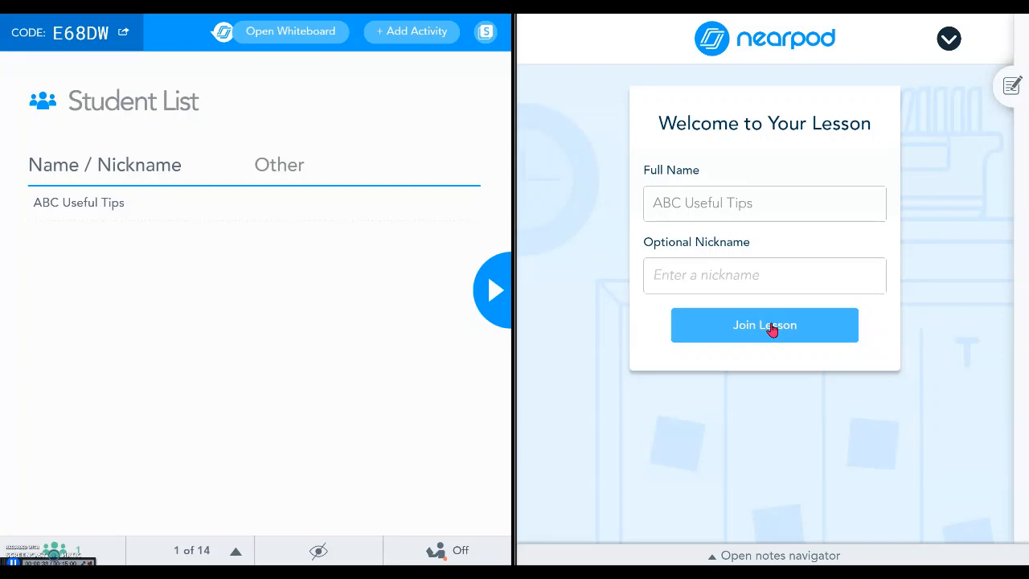
Step: Join the live lesson as a student under the full name already filled in
left_click(770, 330)
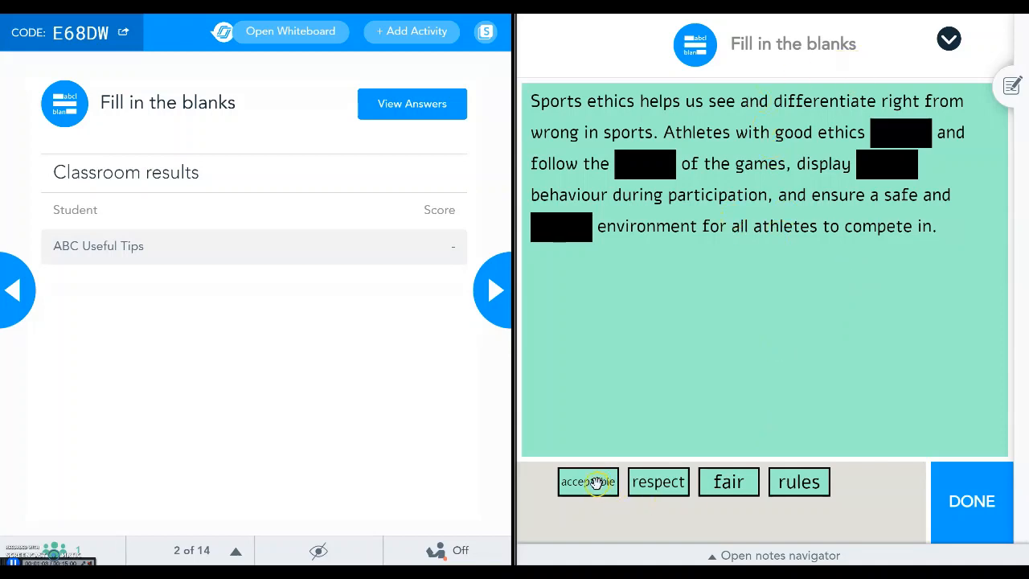
Step: Fill the passage's blanks in order with respect, rules, acceptable and fair, and submit the answers
left_click_drag(592, 482, 892, 164)
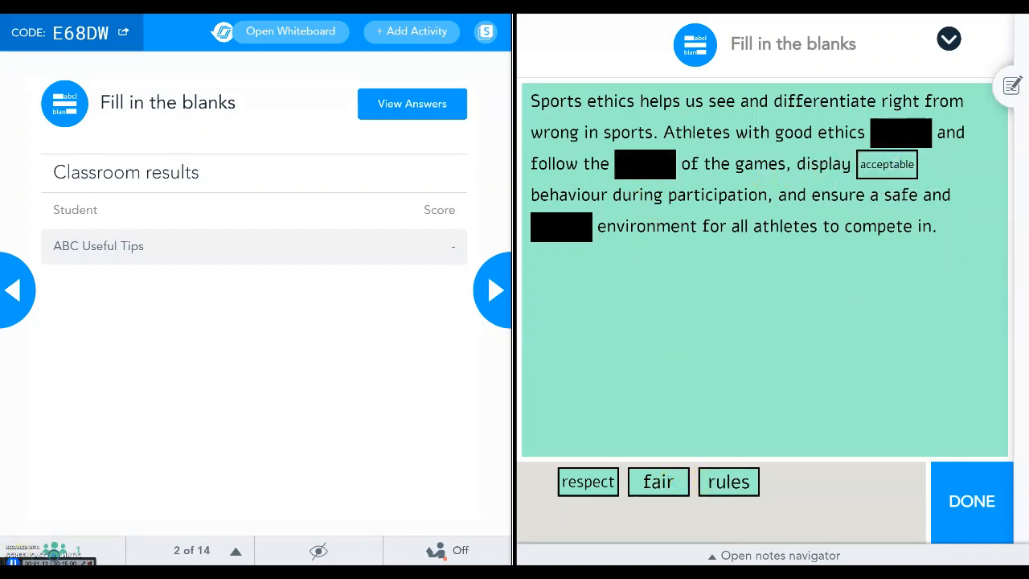
left_click(970, 500)
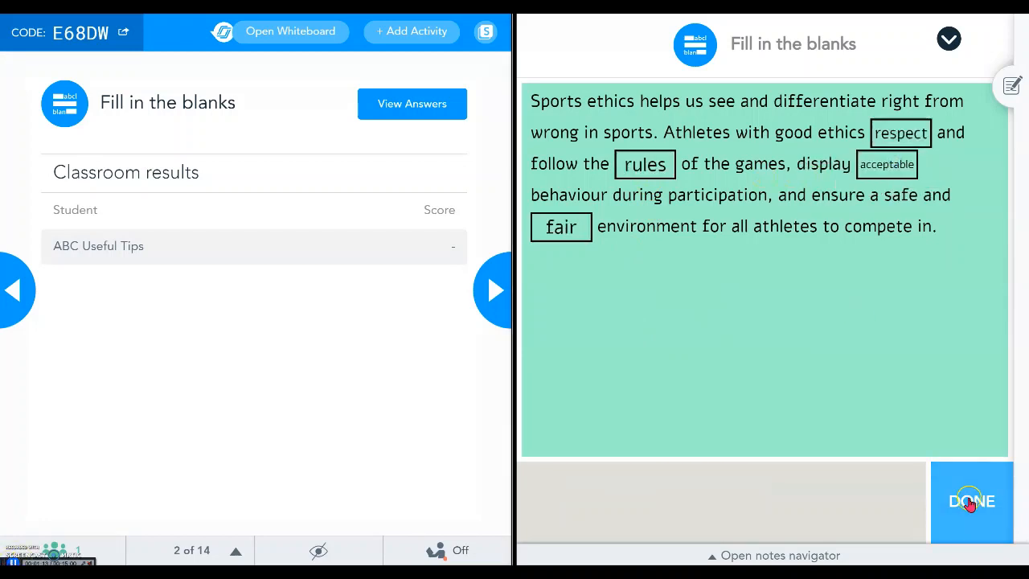
left_click(971, 496)
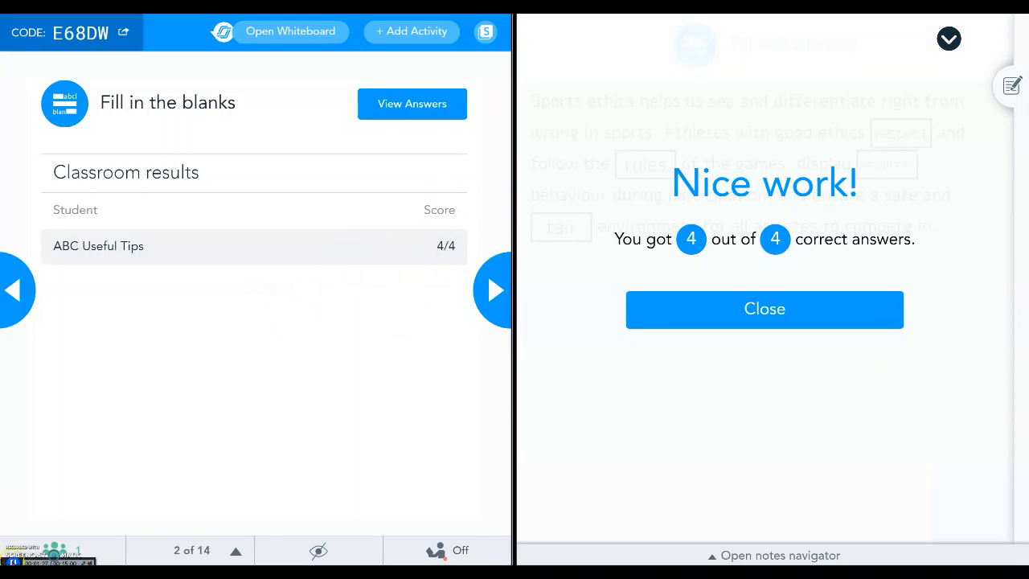
Step: Advance the lesson to the matching pairs activity and try pairing Anabolic agents with the running-figure side-effects card
left_click(494, 289)
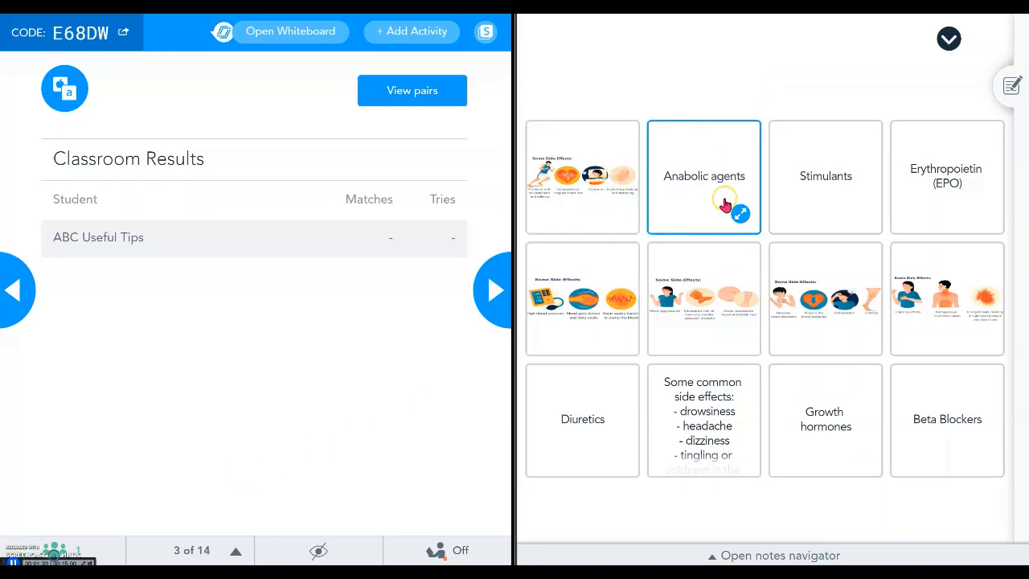
left_click(700, 195)
left_click(616, 211)
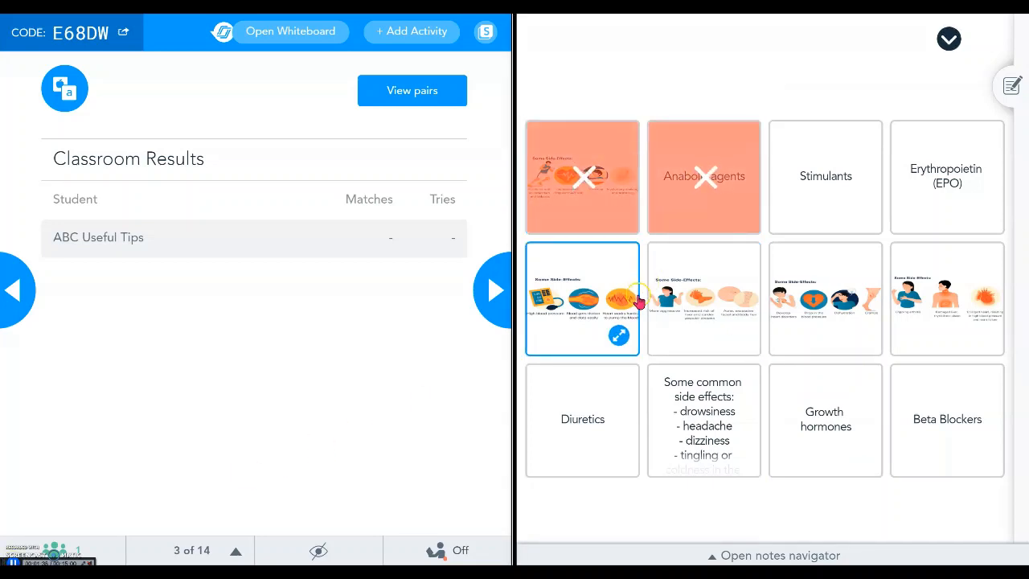
Step: Pair Beta Blockers with the text card that lists the common side effects
left_click(894, 431)
left_click(721, 426)
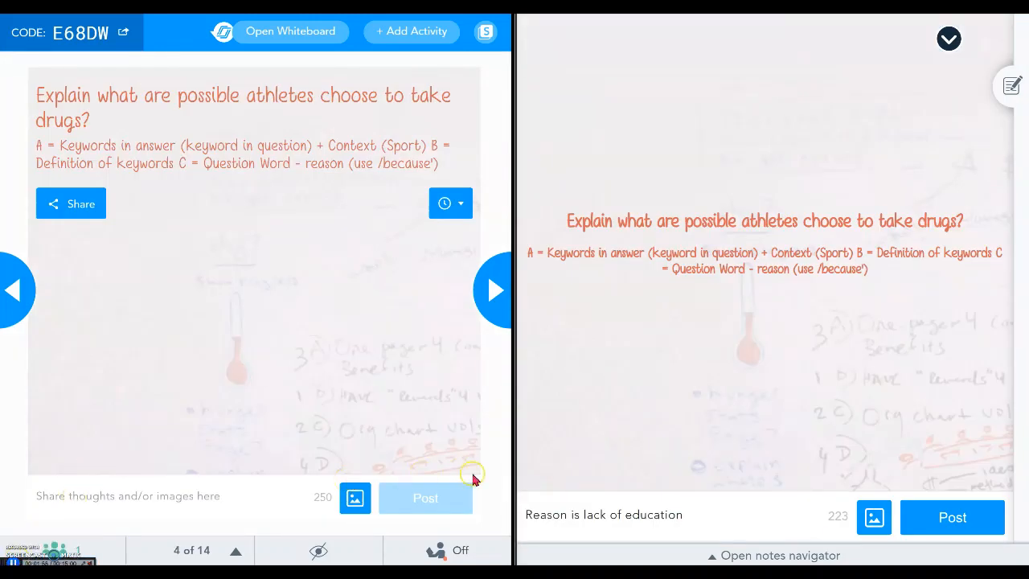
Step: Post "Reason is lack of education" on the student's collaborate board
left_click(952, 517)
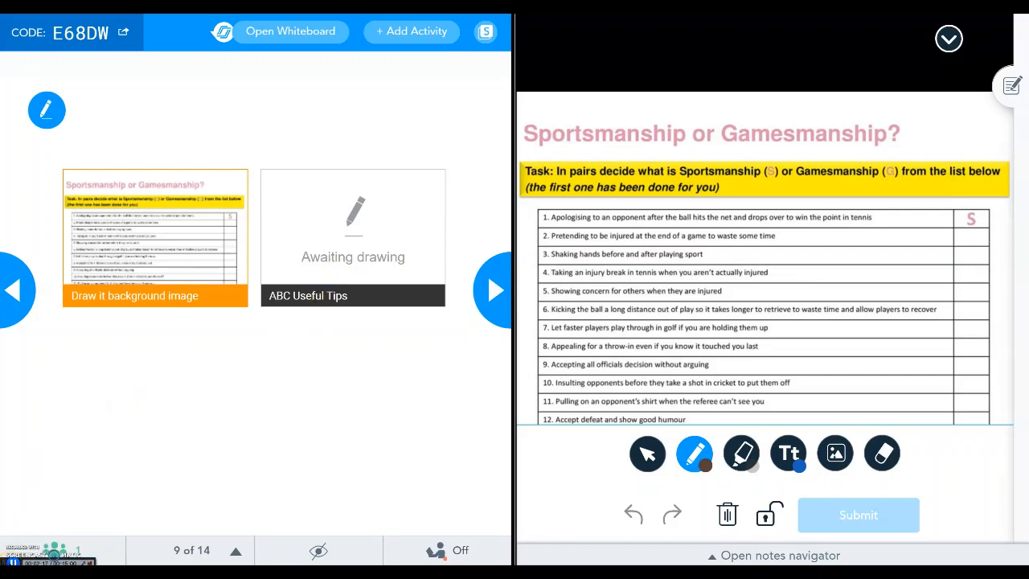
Step: Draw a brown mark in the answer boxes of statements 2 and 3 and place the text "Good" beside statement 8
left_click_drag(962, 233, 975, 254)
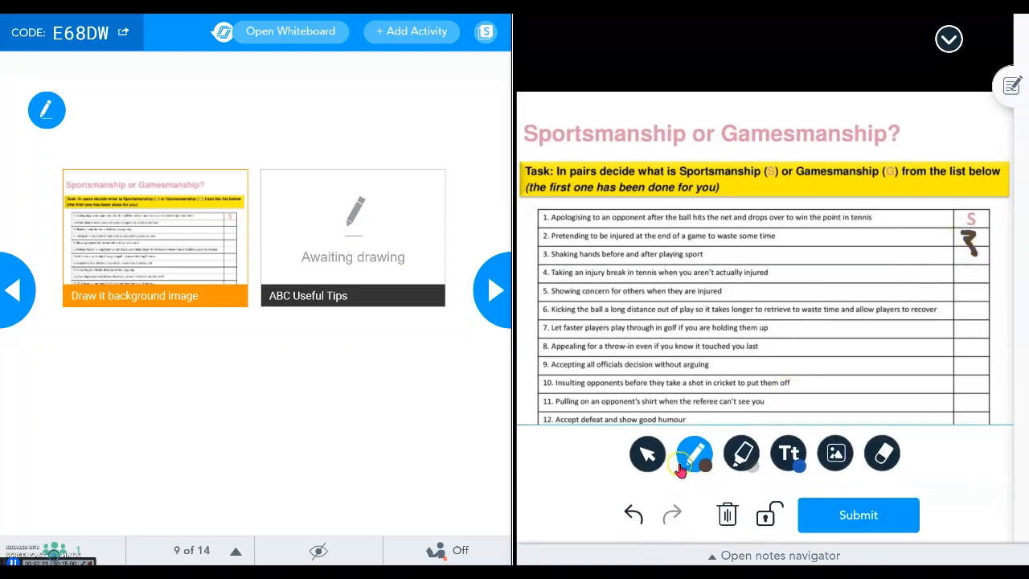
left_click(788, 452)
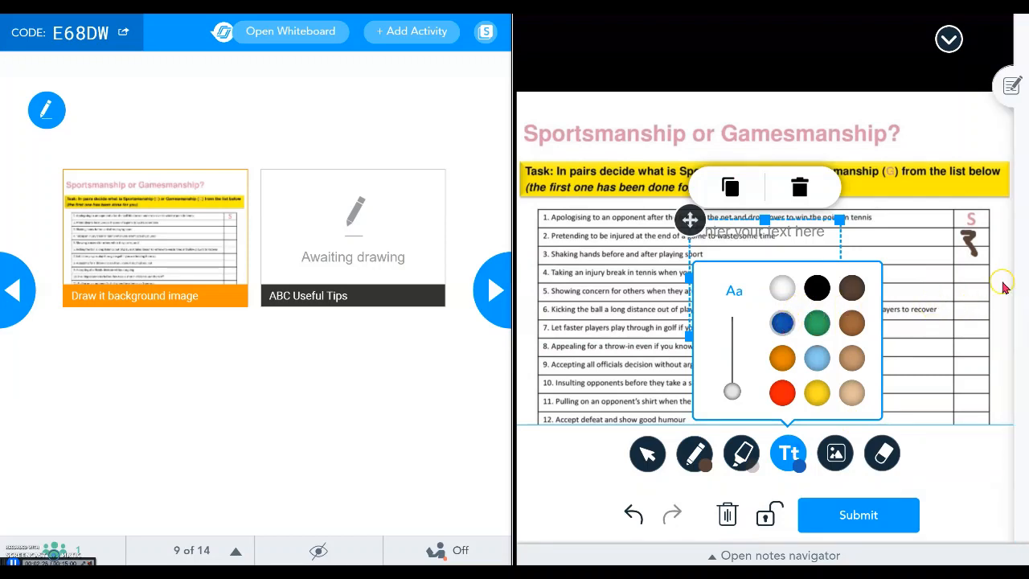
left_click(794, 232)
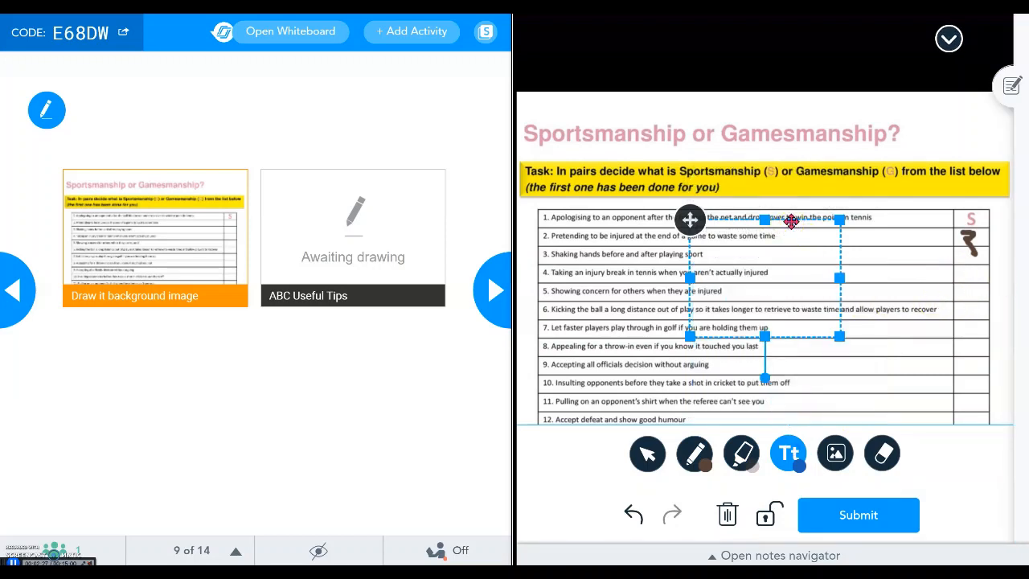
left_click_drag(793, 225, 957, 274)
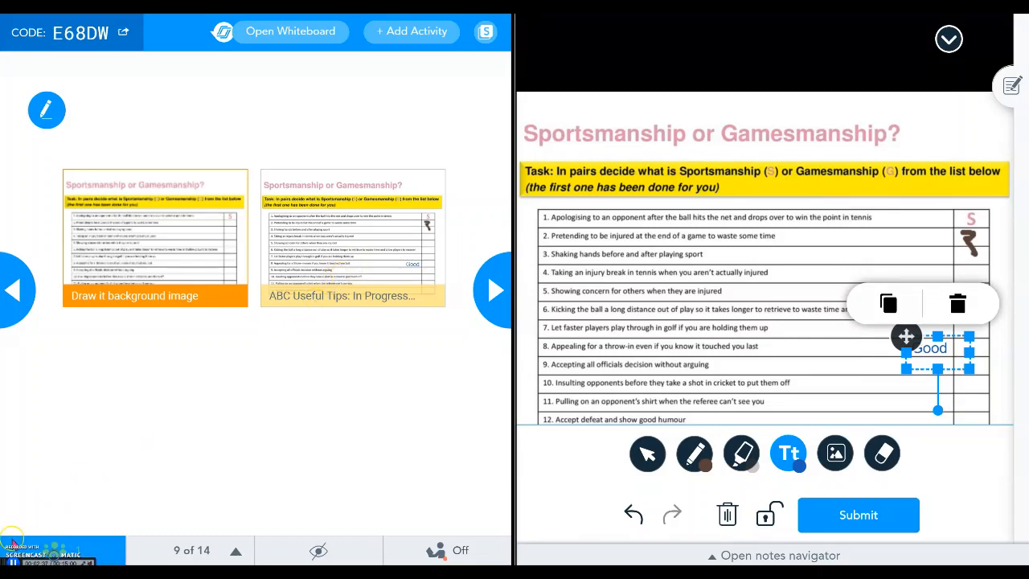
Step: Open the student's in-progress drawing from the teacher's view
left_click(355, 247)
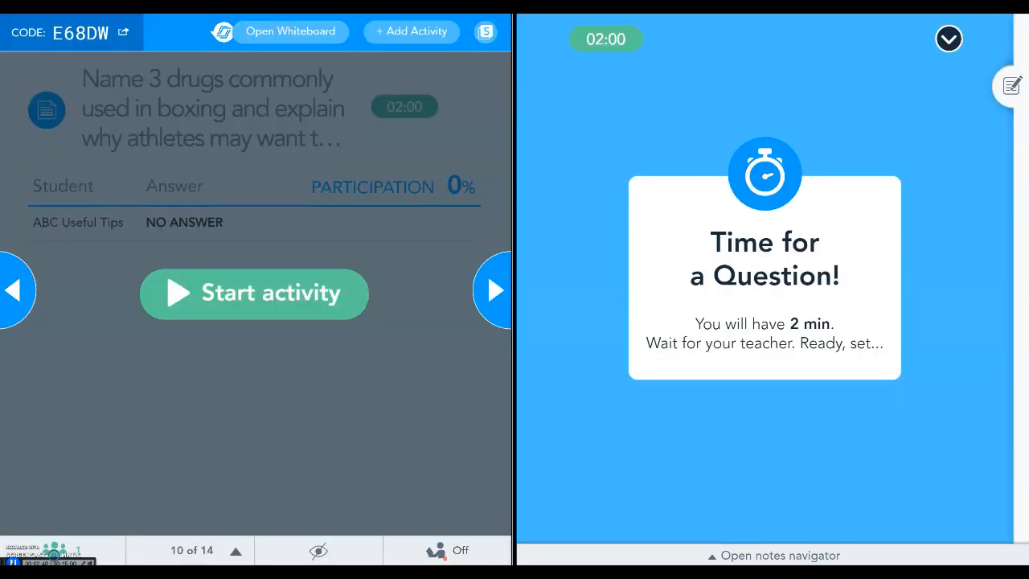
Step: Start the timed boxing drugs question as teacher and submit "Drug 1 is... Diuretics" as the student's answer
left_click(265, 302)
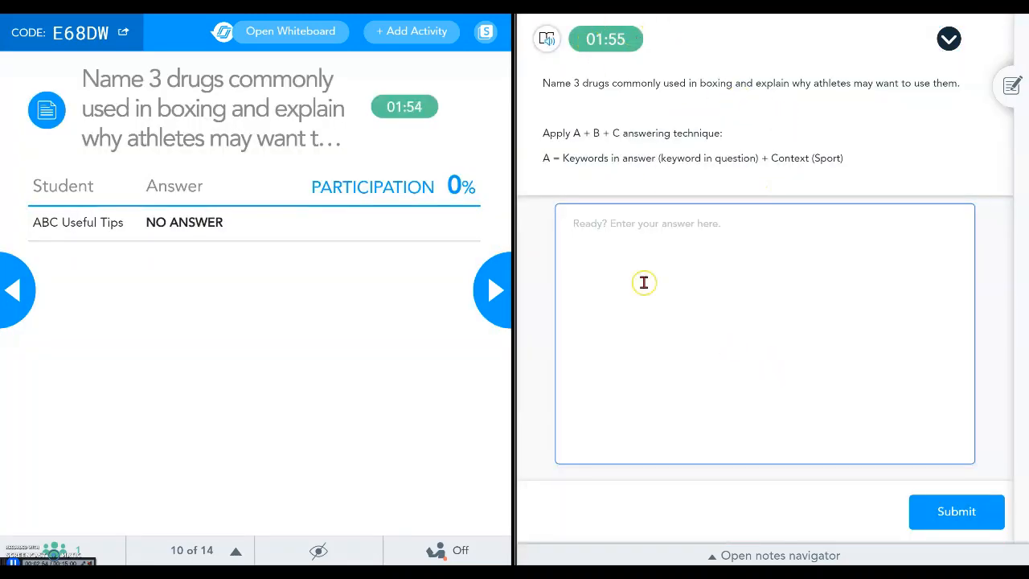
left_click(650, 244)
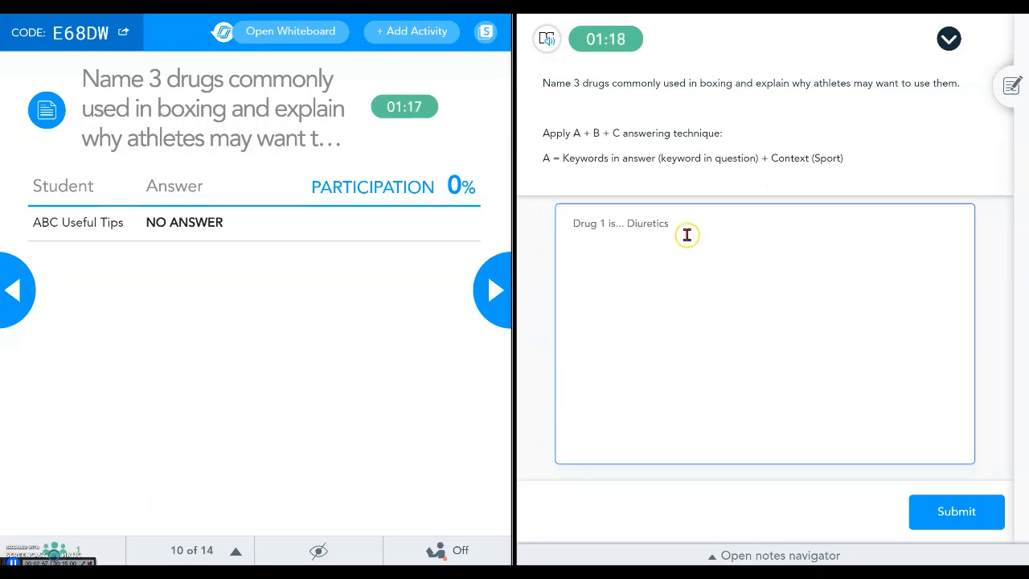
left_click(975, 513)
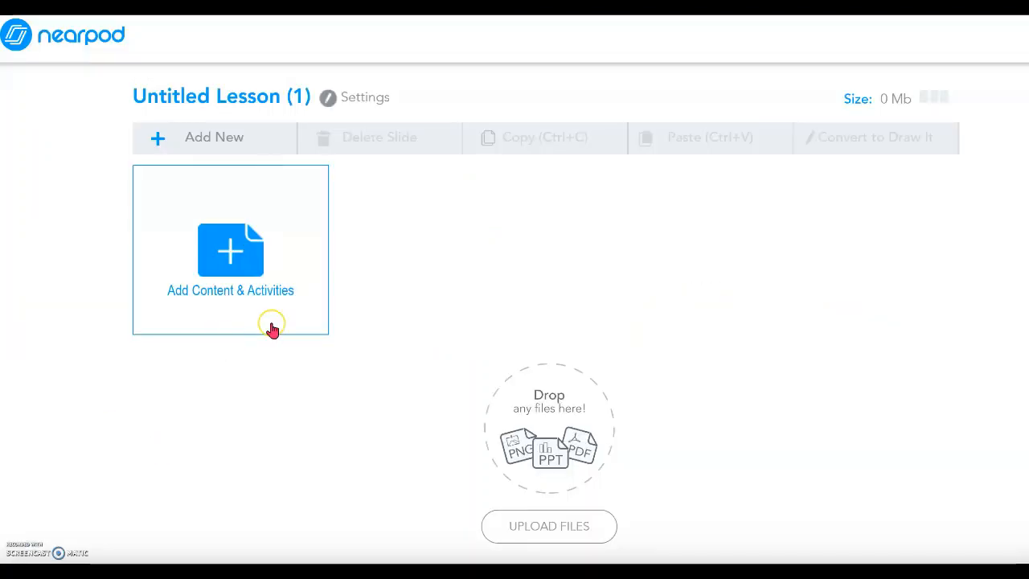
Step: Open the choices for adding content and activities to the untitled lesson and examine the available activities
left_click(261, 274)
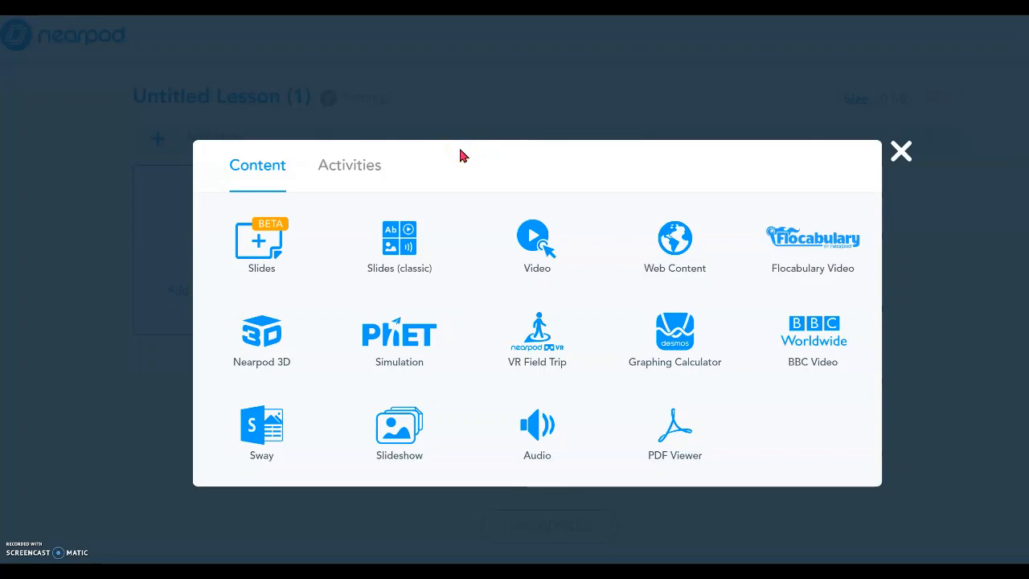
left_click(338, 166)
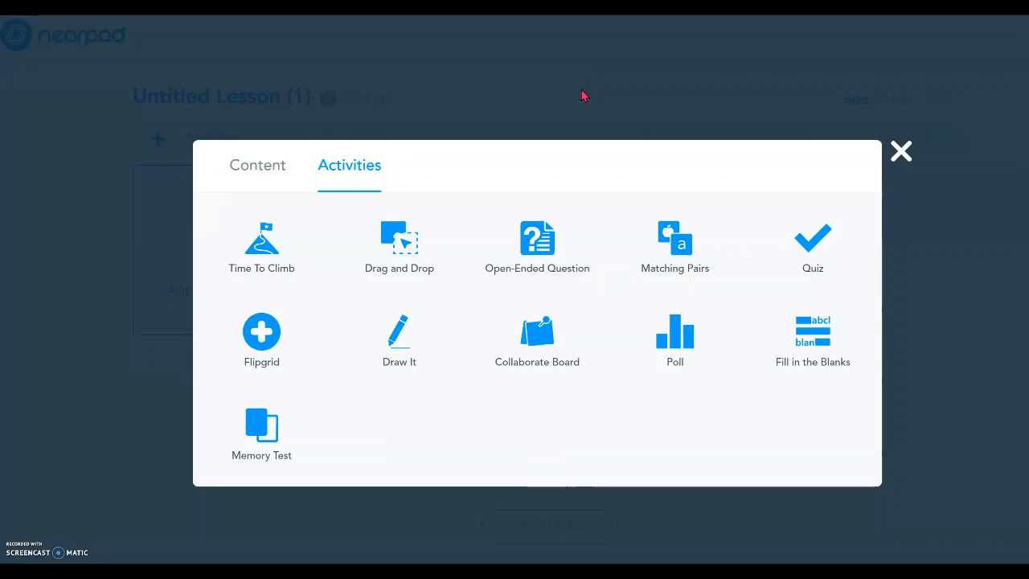
left_click(320, 330)
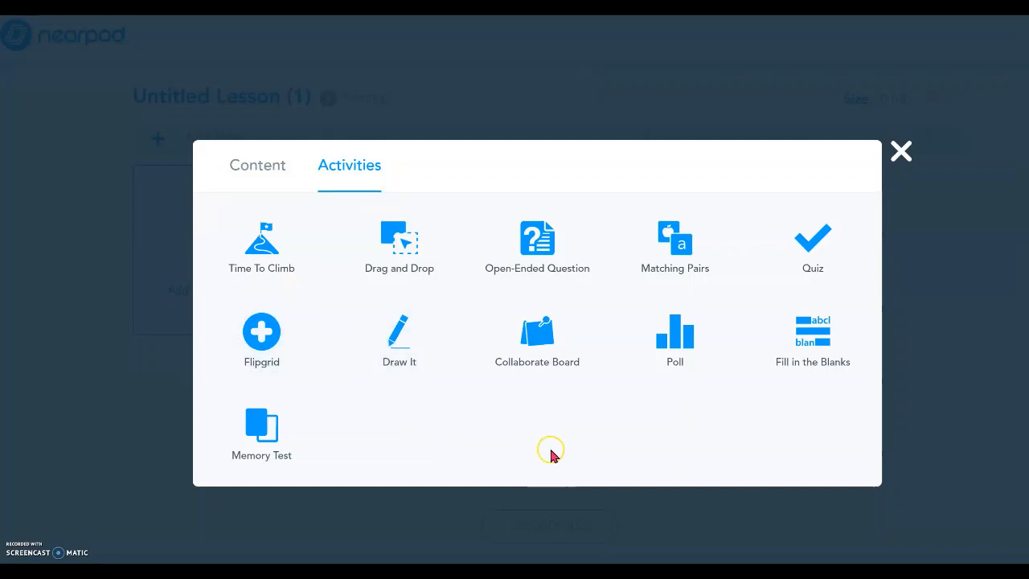